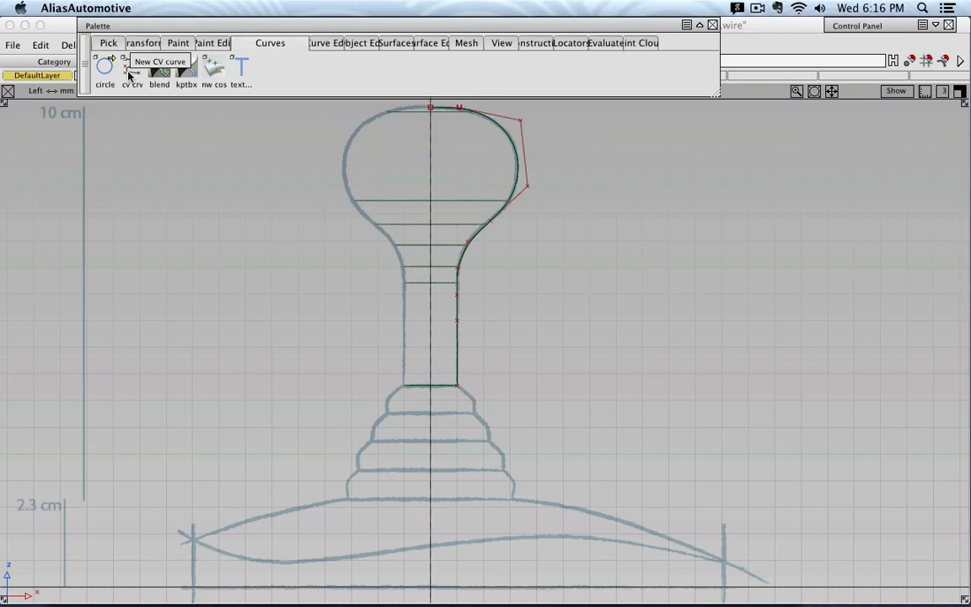
- Draw a staircase-shaped CV curve of 11 CVs descending outward beside the sketched base steps, starting near the handle's lower end
left_click(132, 74)
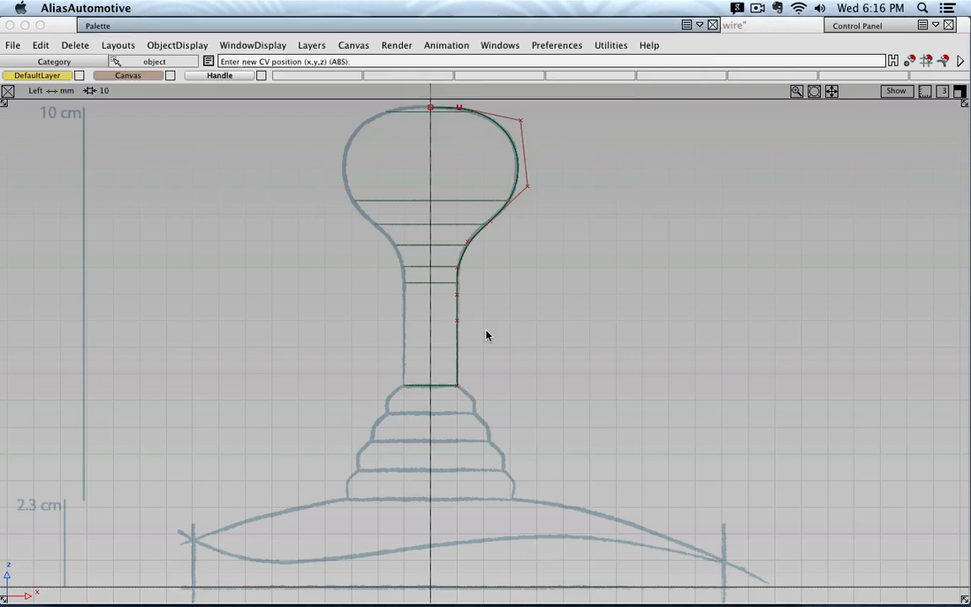
left_click(483, 375)
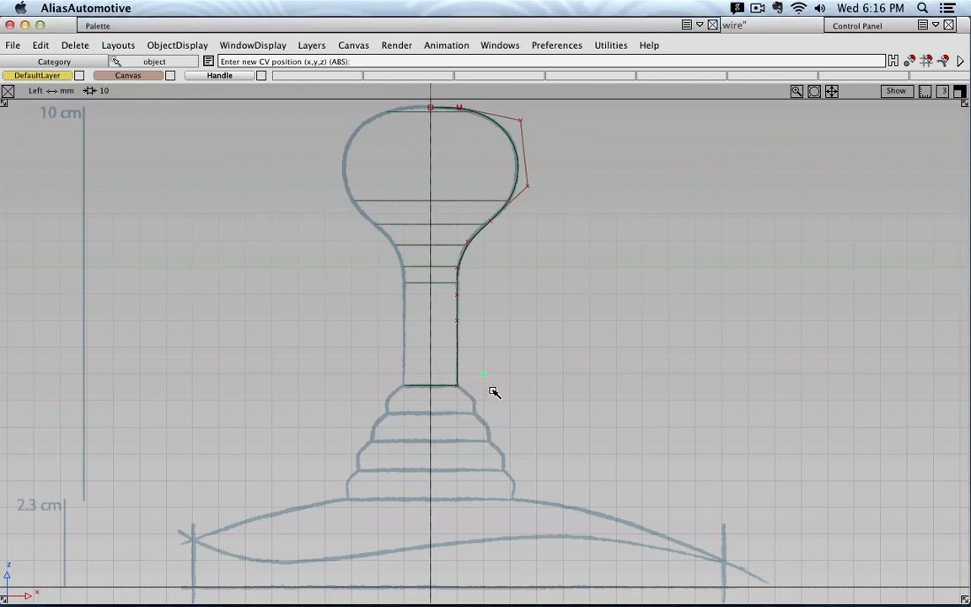
left_click(510, 374)
left_click(509, 399)
left_click(536, 399)
left_click(536, 428)
left_click(563, 427)
left_click(562, 454)
left_click(588, 455)
left_click(589, 479)
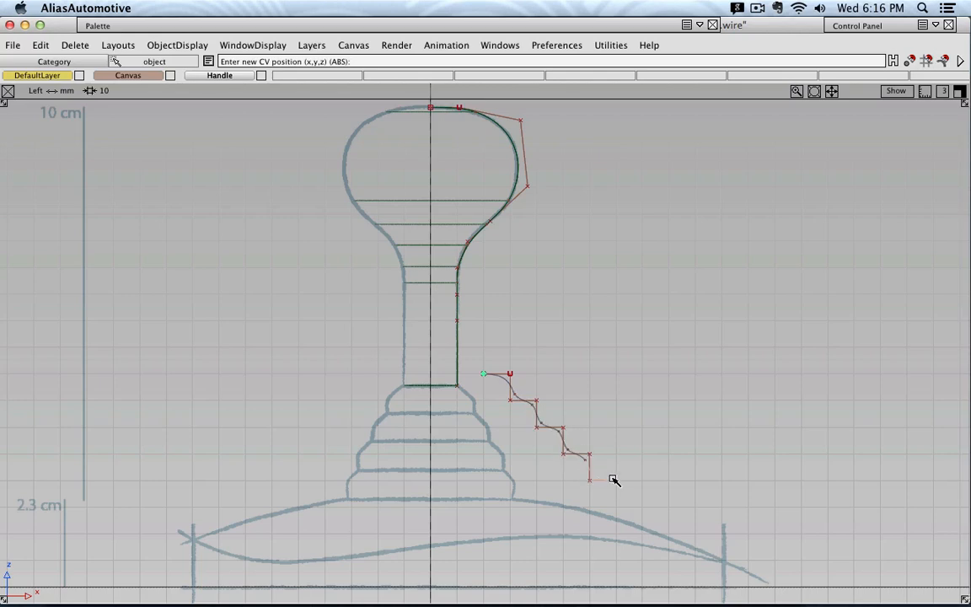
left_click(615, 480)
left_click(615, 505)
- Pick the staircase curve and move it so its start point snaps to the lower end of the handle profile curve
left_click(154, 24)
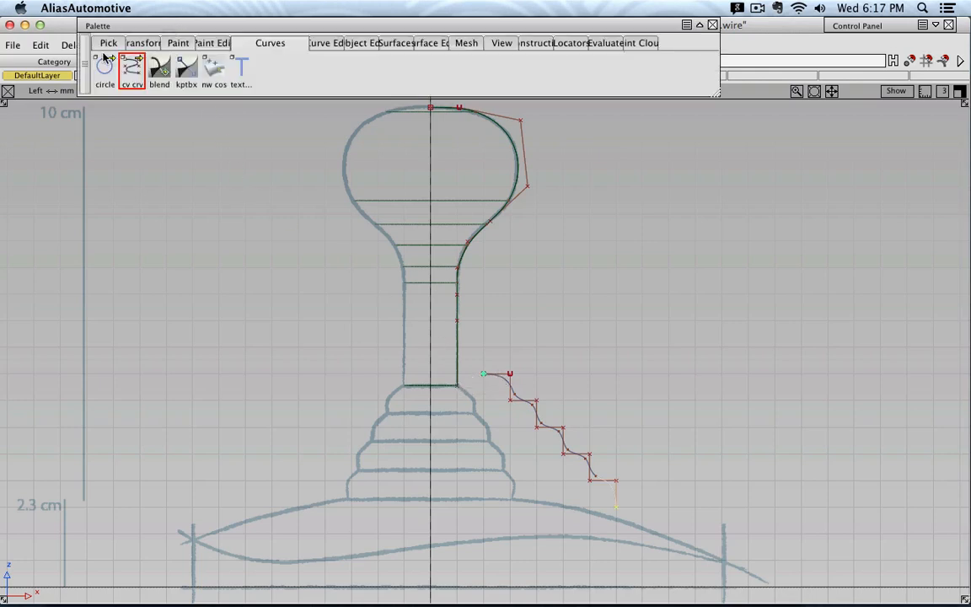
left_click(109, 43)
left_click(131, 70)
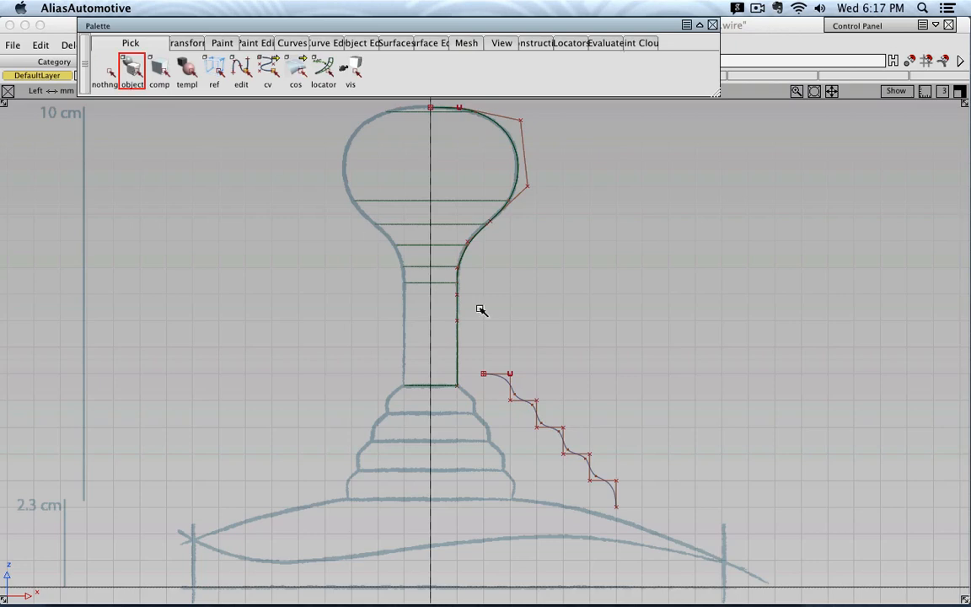
left_click(503, 379)
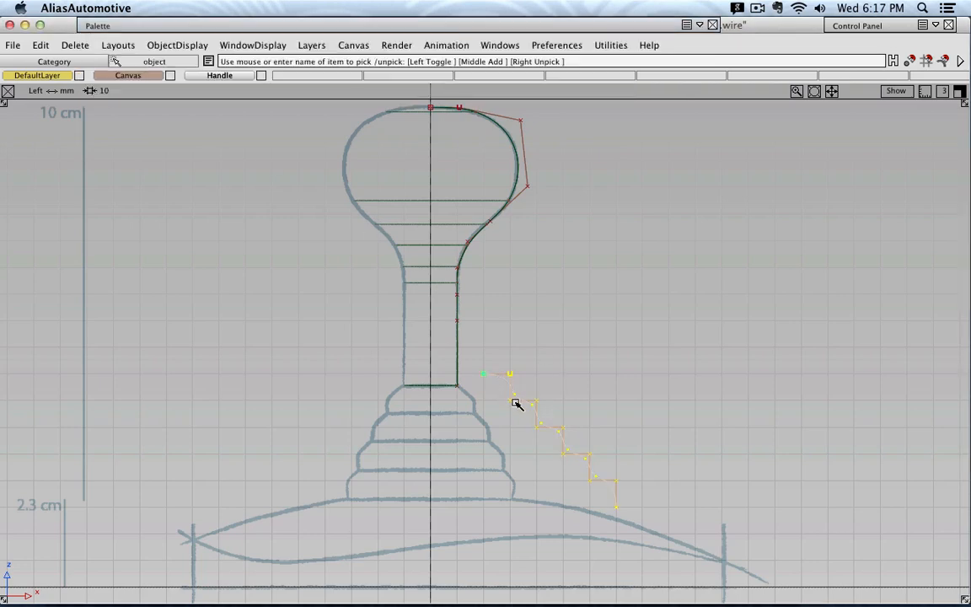
left_click(200, 26)
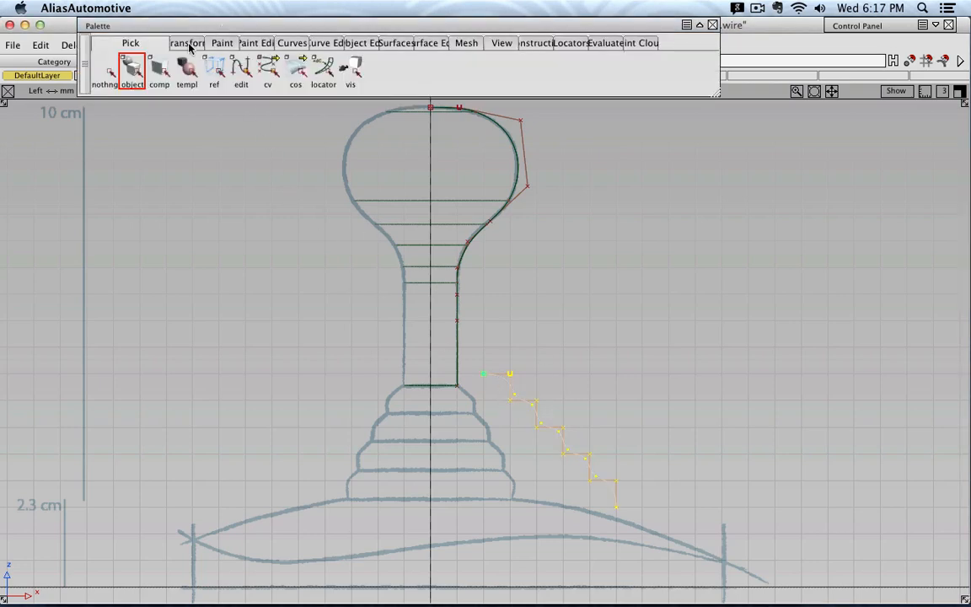
left_click(187, 44)
left_click(178, 26)
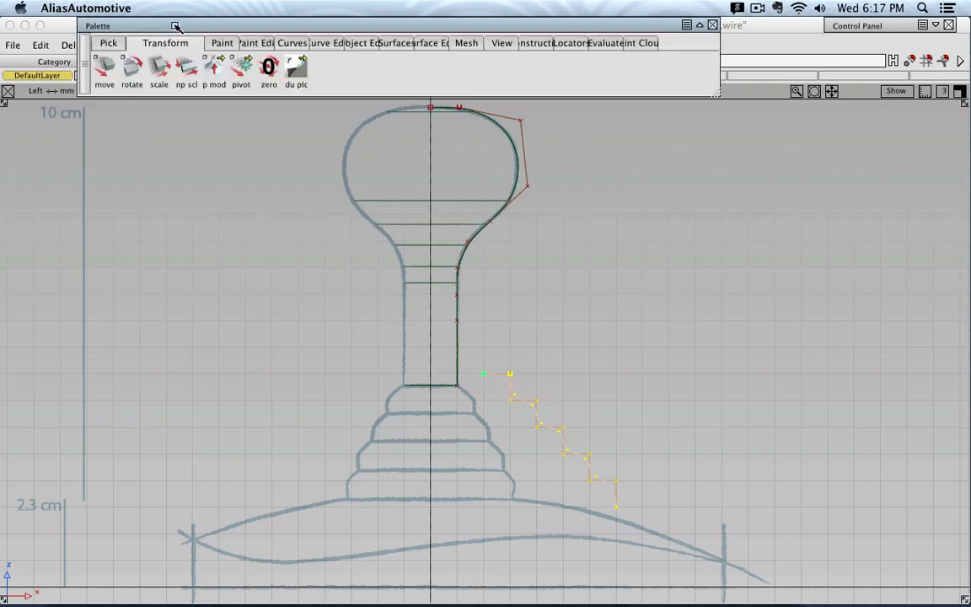
left_click(105, 69)
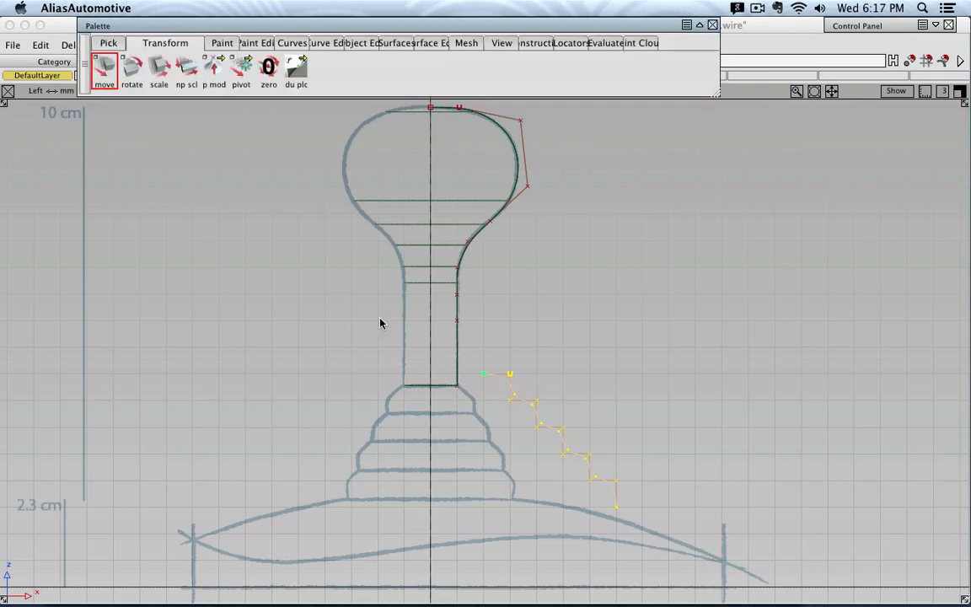
left_click(459, 389, "ctrl+alt")
mouse_move(459, 389)
left_mouse_down("ctrl+alt")
mouse_move(464, 268)
mouse_move(534, 203)
mouse_move(470, 396)
mouse_move(479, 354)
mouse_move(459, 383)
mouse_move(462, 275)
mouse_move(483, 237)
mouse_move(517, 212)
mouse_move(539, 145)
mouse_move(533, 113)
mouse_move(535, 174)
mouse_move(470, 271)
mouse_move(462, 390)
mouse_move(466, 380)
left_mouse_up("ctrl+alt")
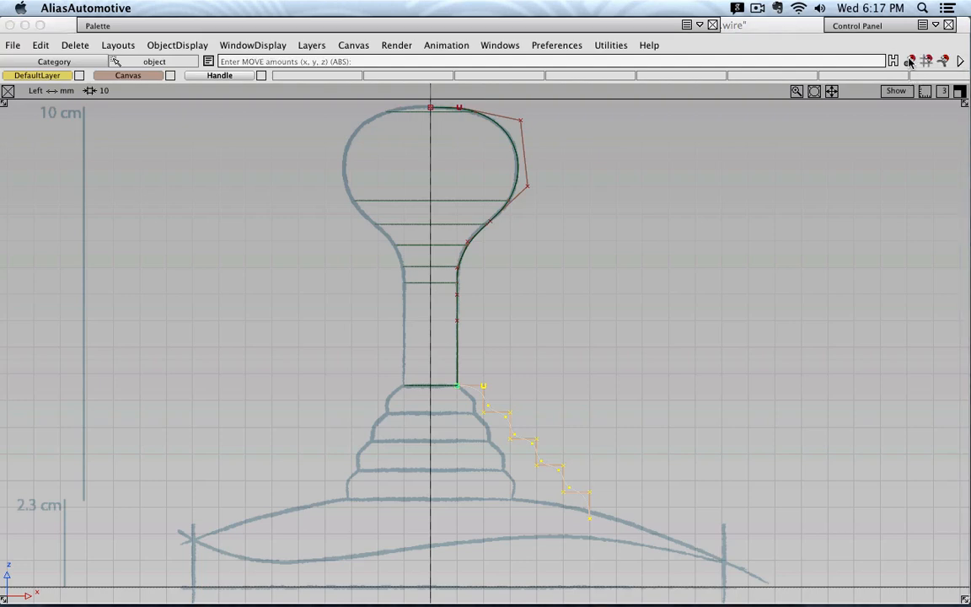
left_click(910, 61)
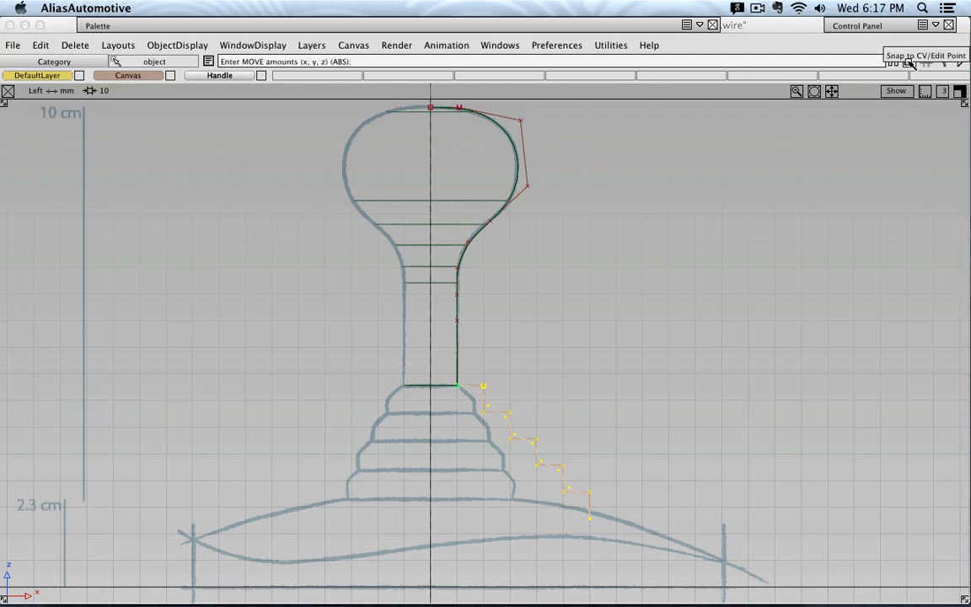
left_click(911, 62)
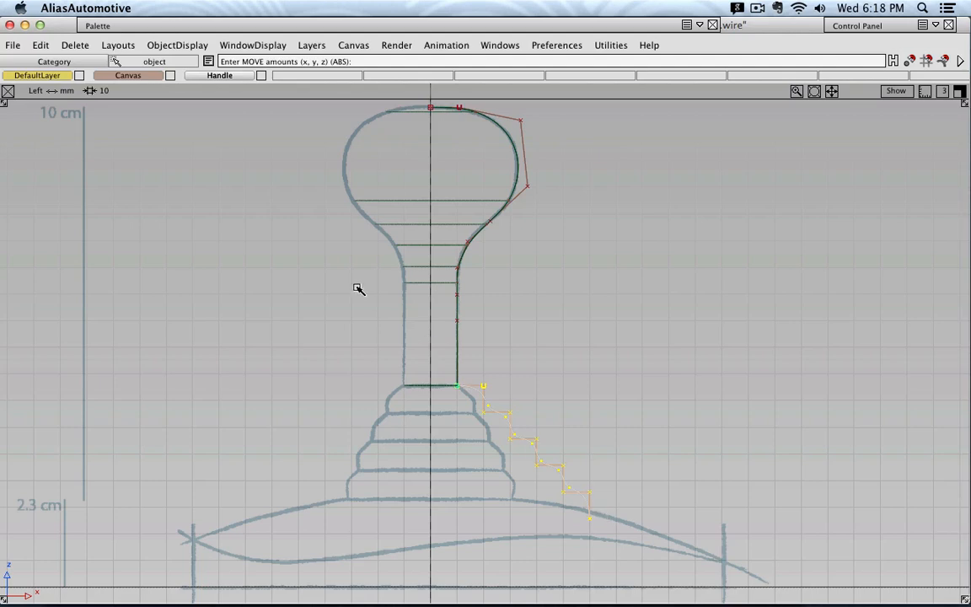
- Scale the staircase curve non-proportionally to about 0.84 in height and narrow it to match the outer edge of the sketched steps
left_click(102, 26)
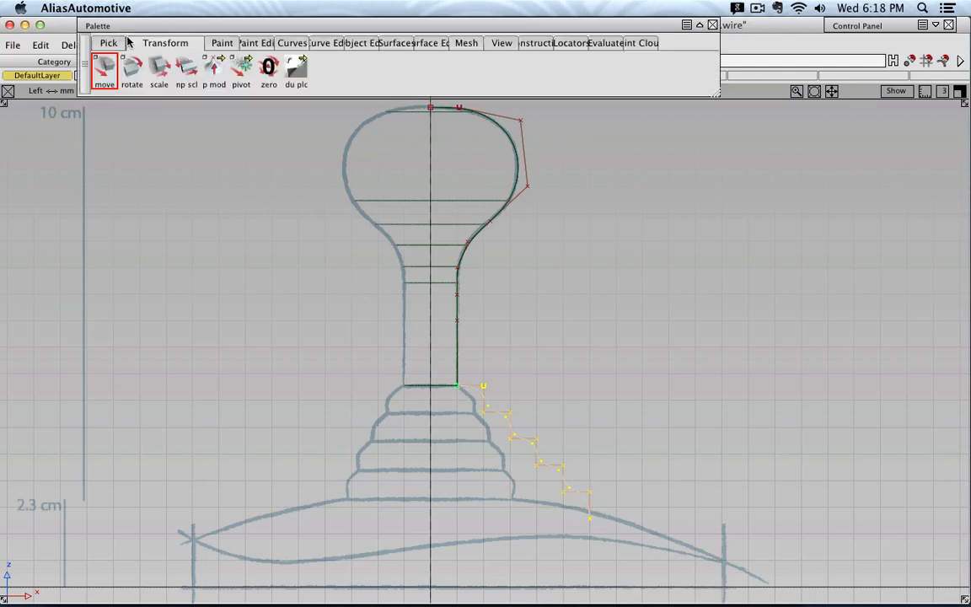
left_click(186, 72)
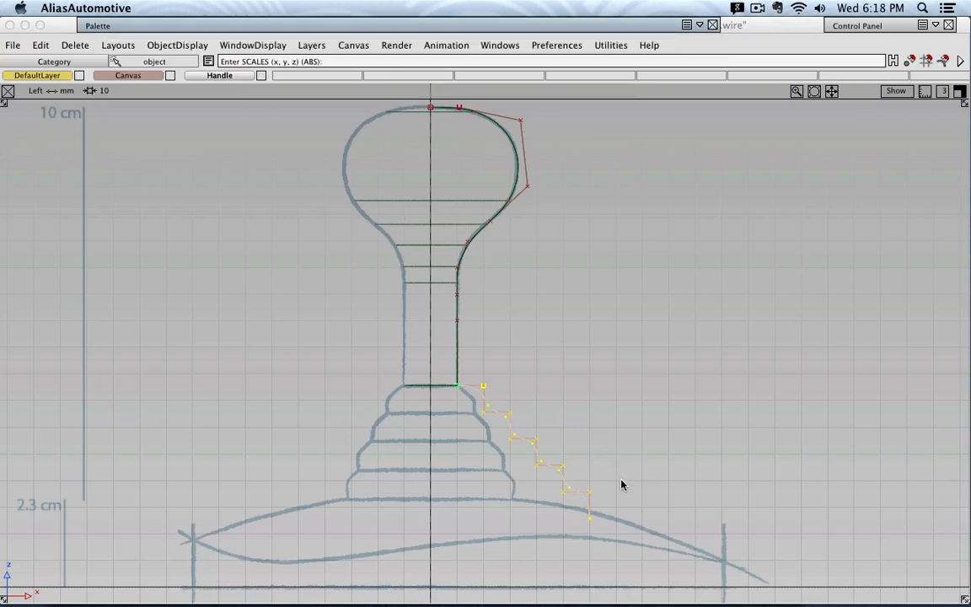
mouse_move(623, 489)
right_mouse_down()
mouse_move(625, 482)
mouse_move(628, 507)
right_mouse_up()
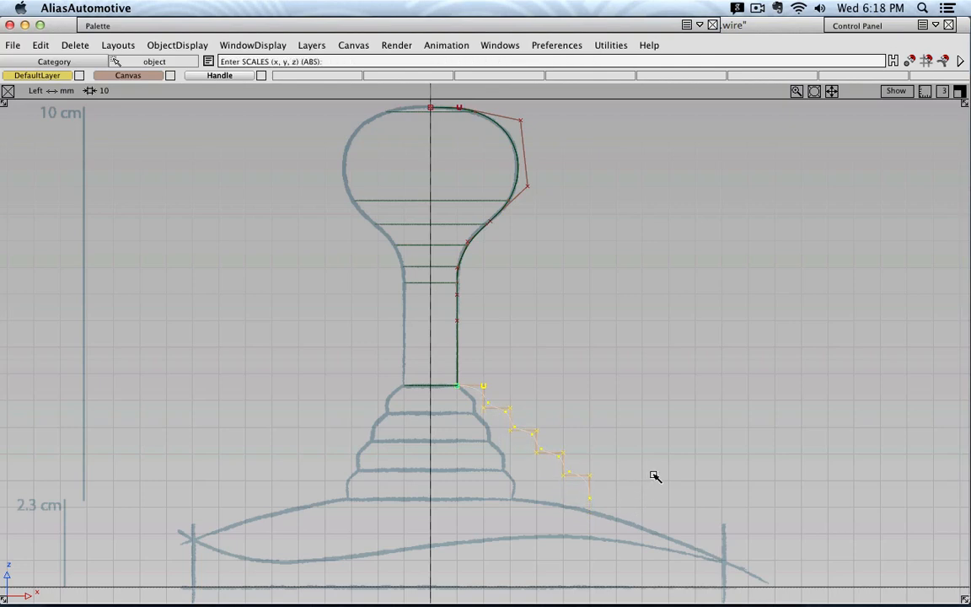
left_click_drag(714, 466, 647, 471)
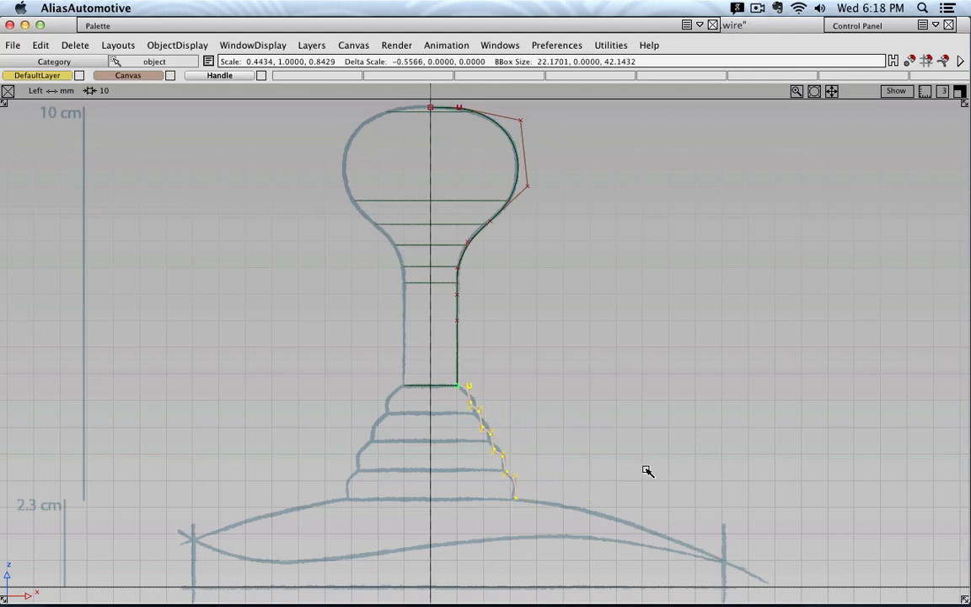
left_click_drag(647, 469, 646, 470)
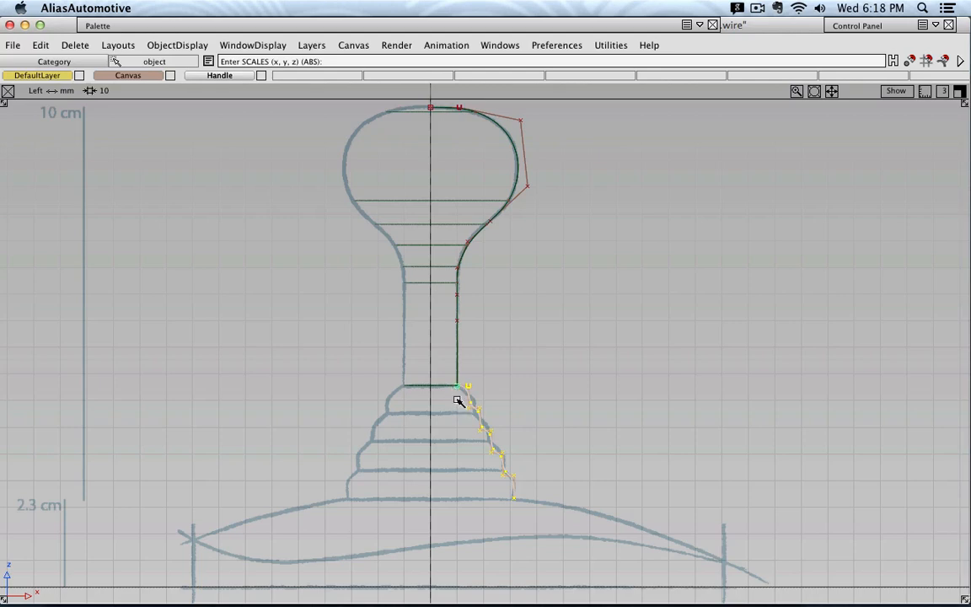
- Move the curve's pivot to empty space right of the handle, try rotating the curve about it, and undo the rotation
left_click(159, 27)
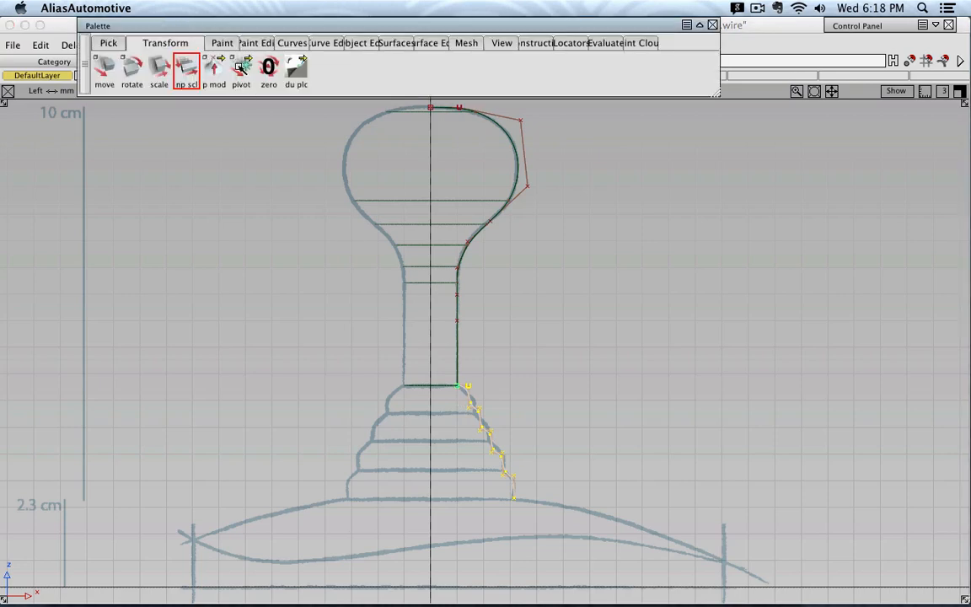
left_click(240, 69)
left_click_drag(574, 385, 657, 318)
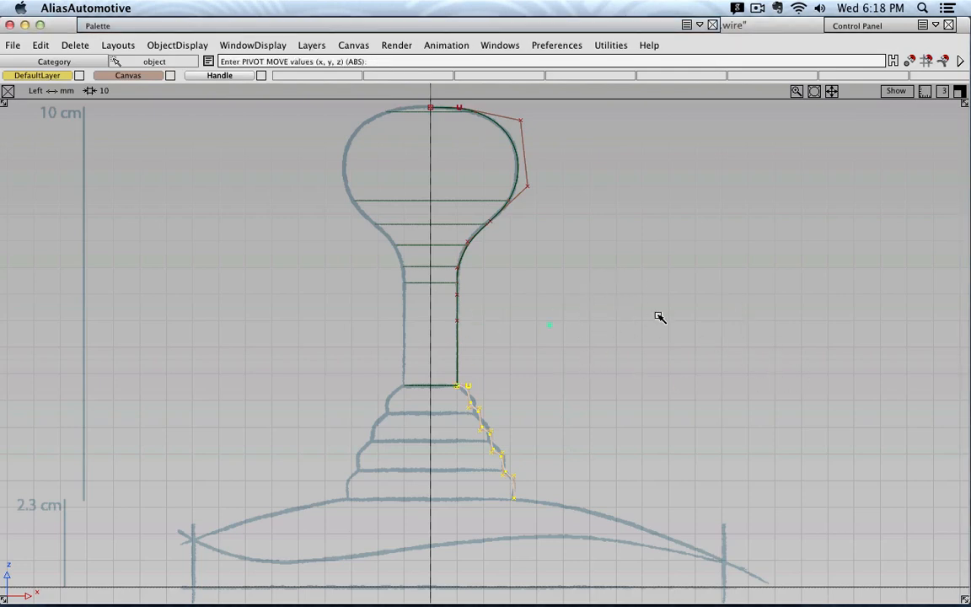
left_click(204, 27)
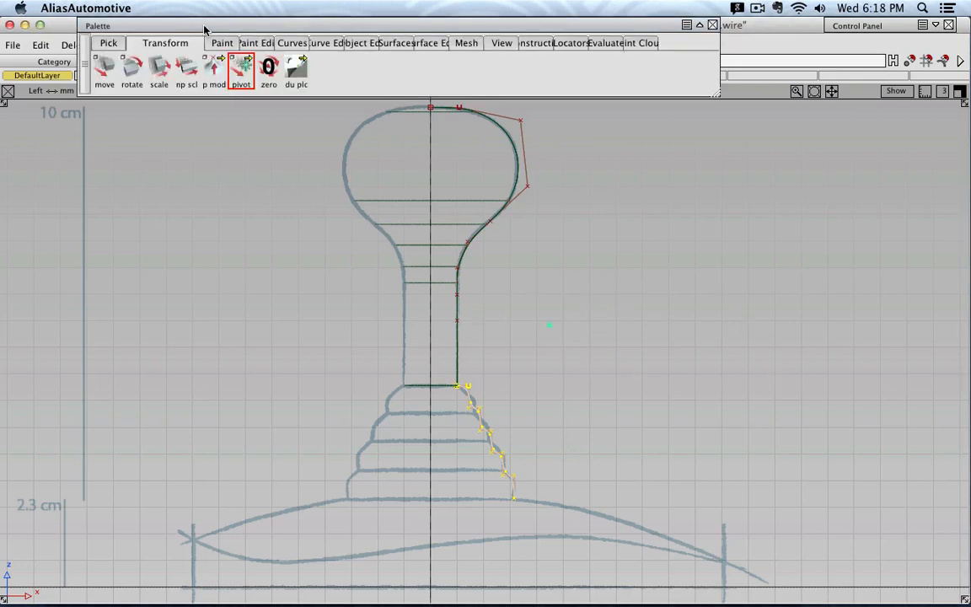
left_click(129, 67)
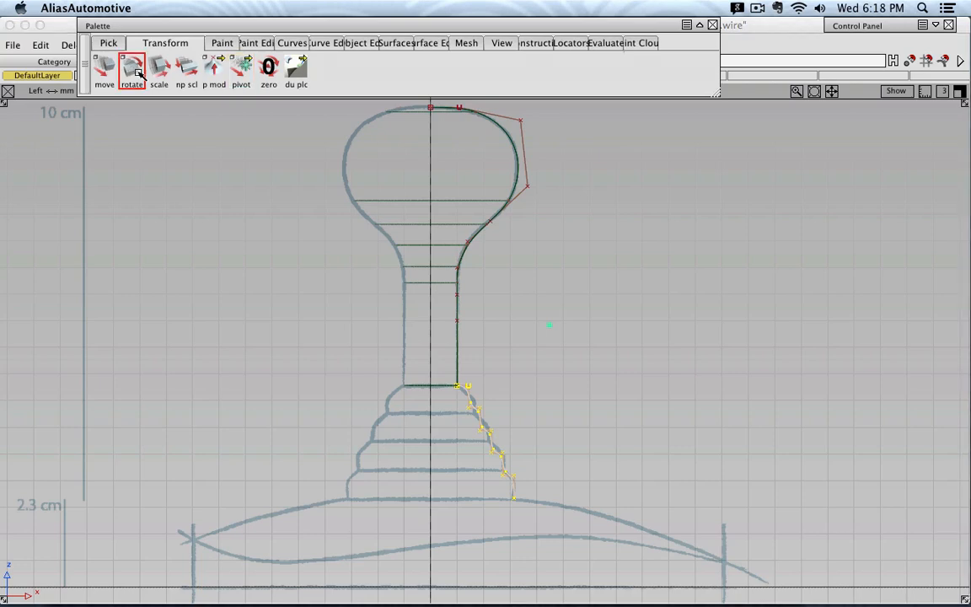
middle_click_drag(496, 370, 674, 426)
key("super+z")
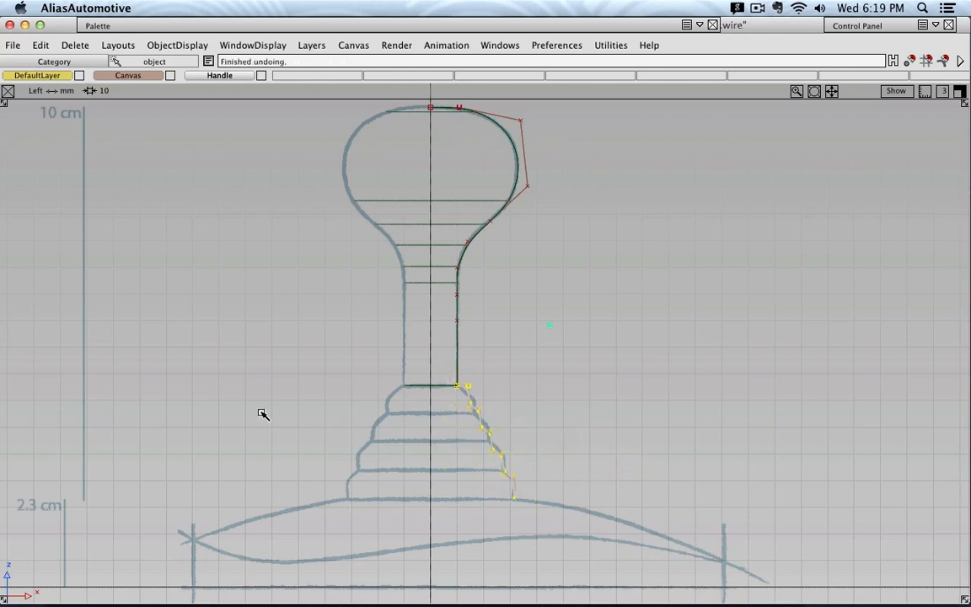
- Move the curve's pivot to the left of the handle, try a non-proportional scale about it, and undo the scale
left_click(127, 26)
left_click(242, 71)
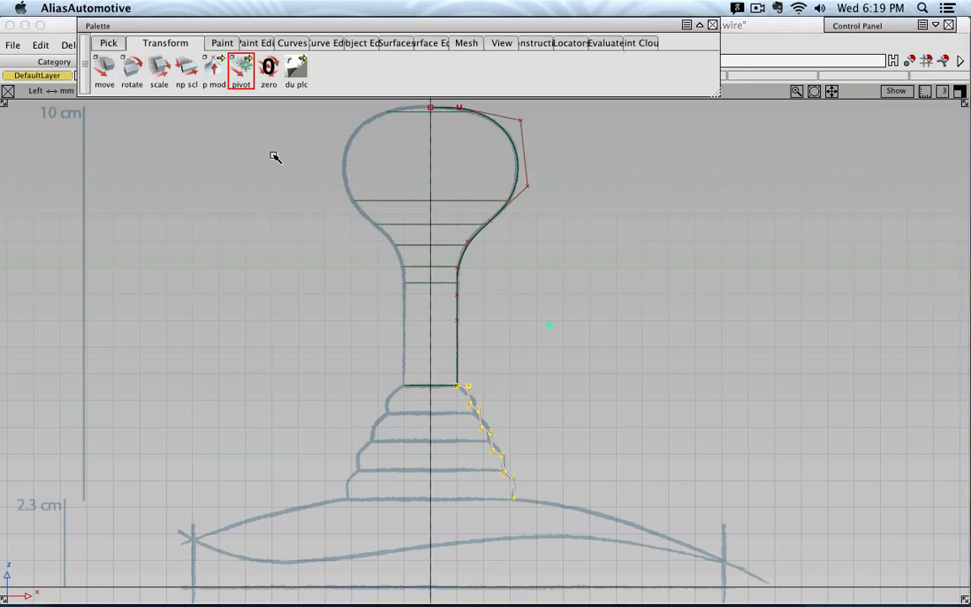
mouse_move(293, 355)
left_mouse_down()
mouse_move(274, 406)
mouse_move(49, 394)
mouse_move(70, 405)
left_mouse_up()
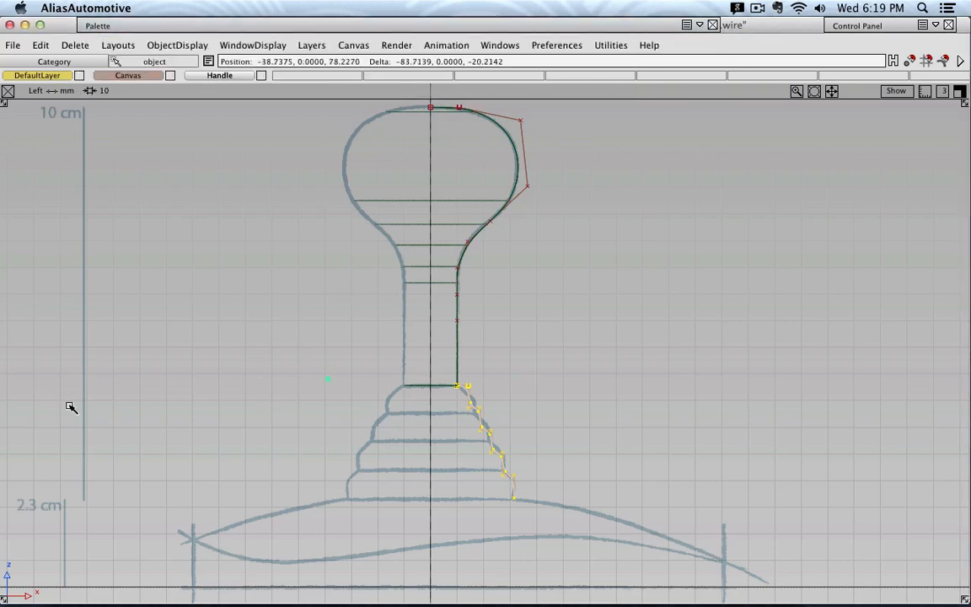
left_click(185, 25)
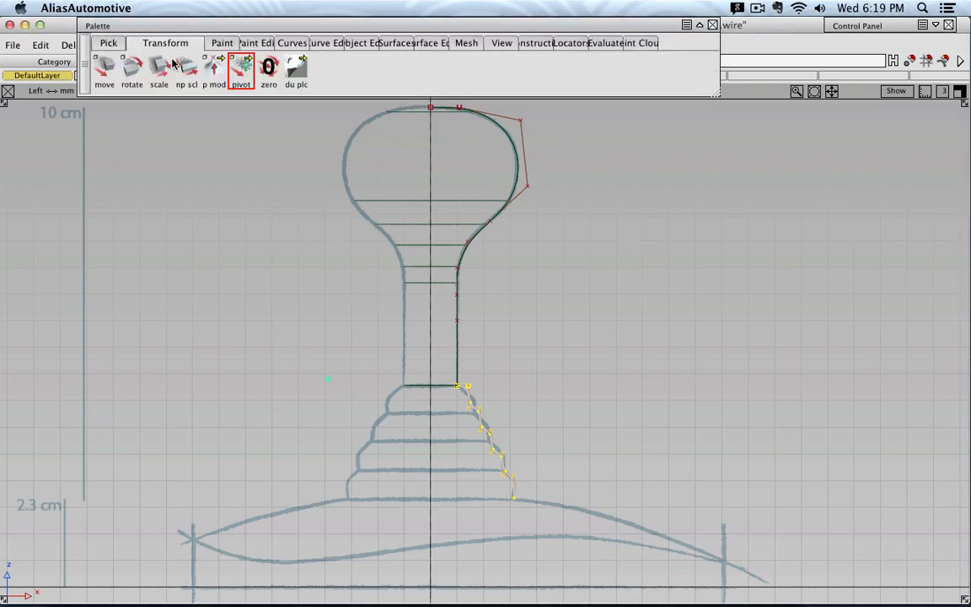
left_click(183, 69)
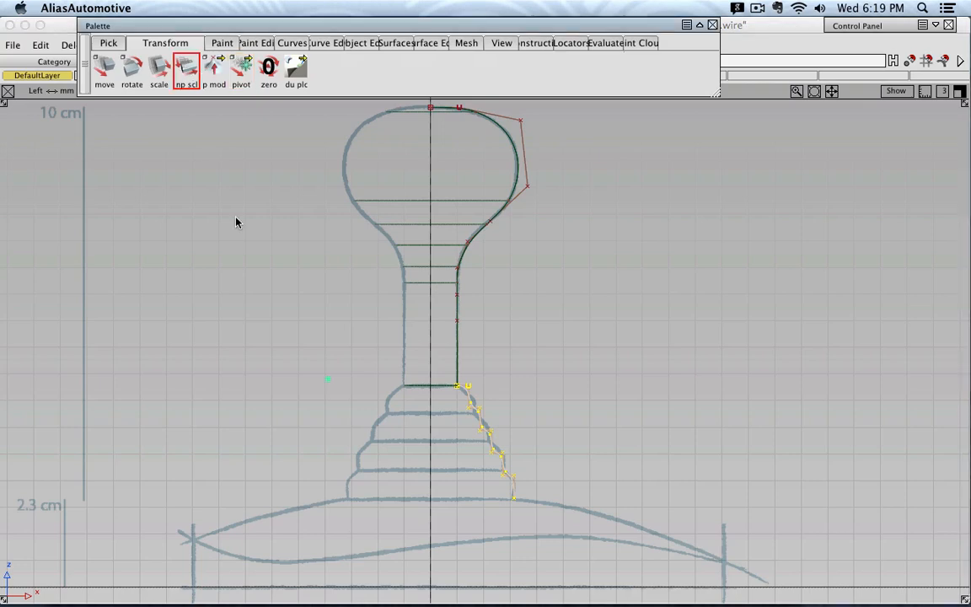
mouse_move(381, 335)
left_mouse_down()
mouse_move(310, 336)
mouse_move(367, 336)
left_mouse_up()
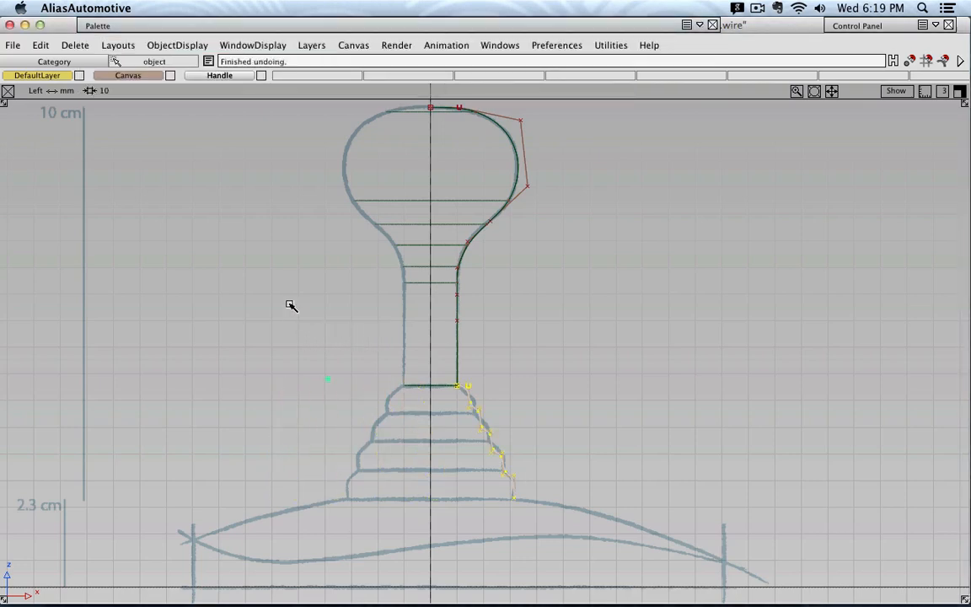
- Snap the curve's pivot back to its start point at the handle's lower end
mouse_move(192, 28)
left_click(242, 71)
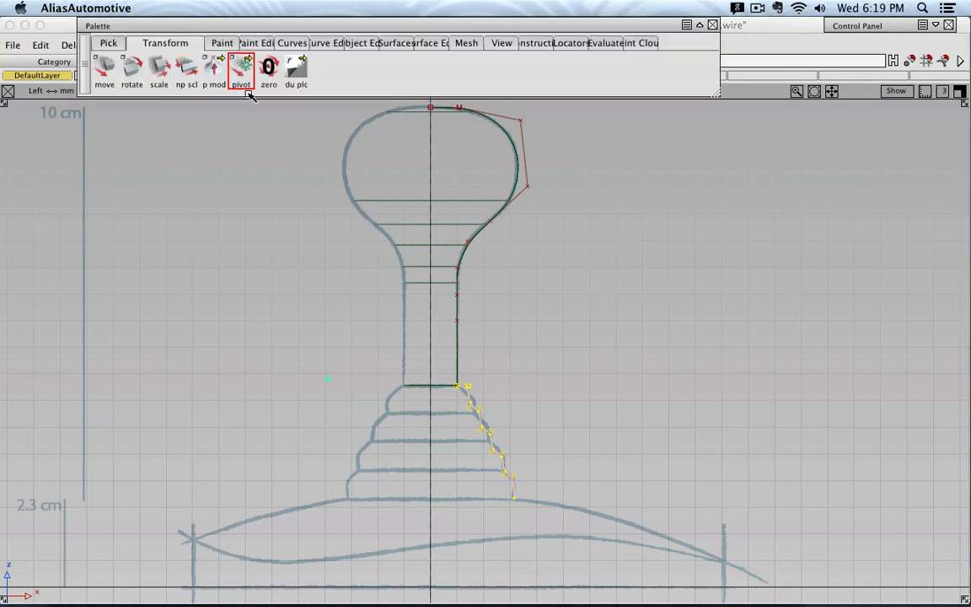
left_click(457, 387)
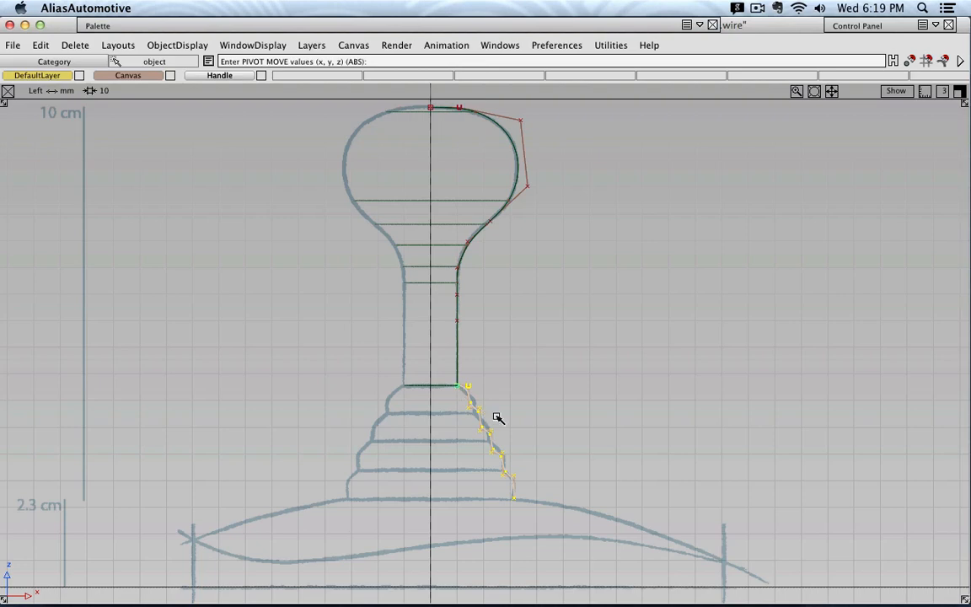
key("alt+shift")
- Deselect the staircase curve and revolve it 360 degrees about its local Z axis with degree 5
left_click(180, 23)
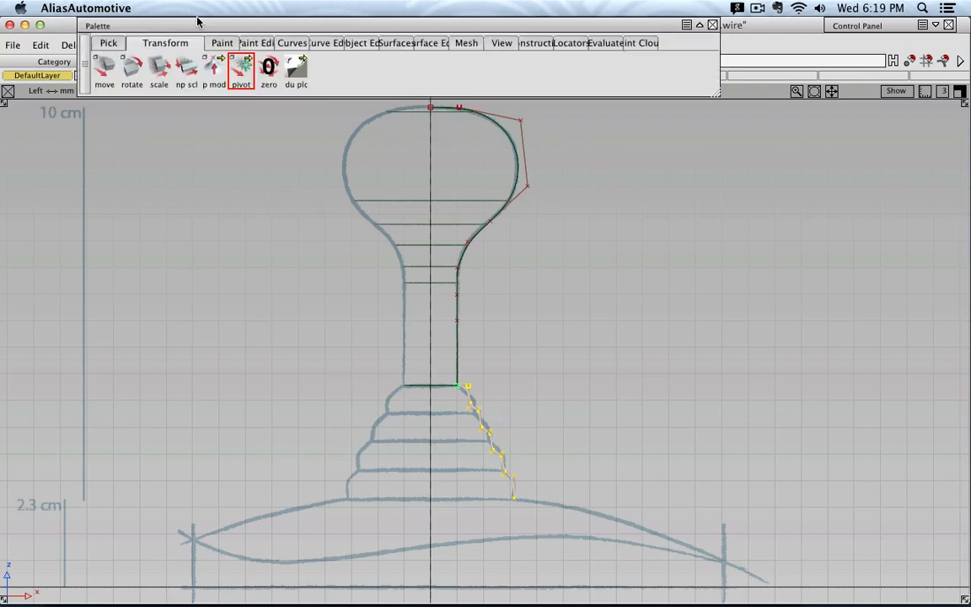
left_click(112, 47)
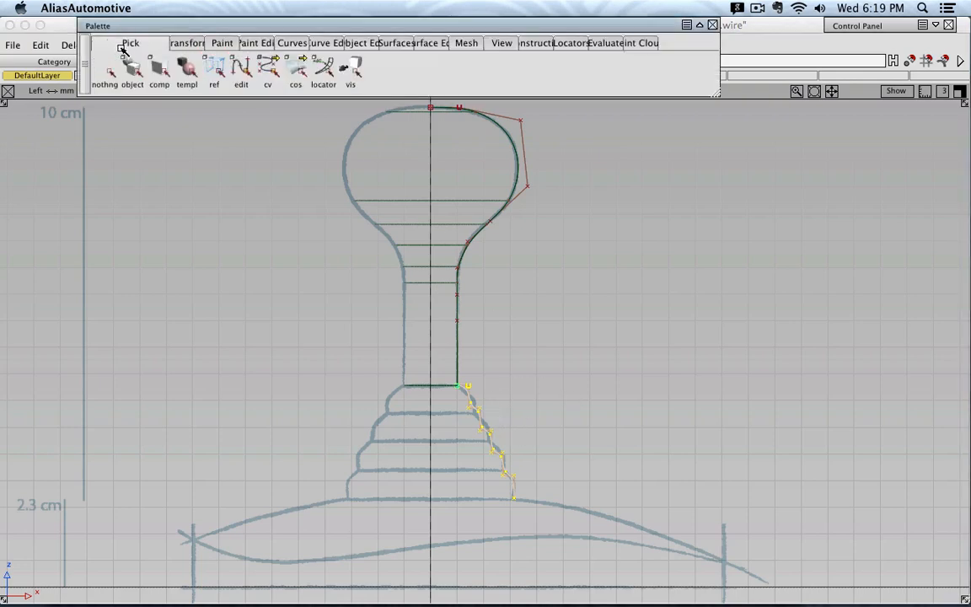
left_click(131, 69)
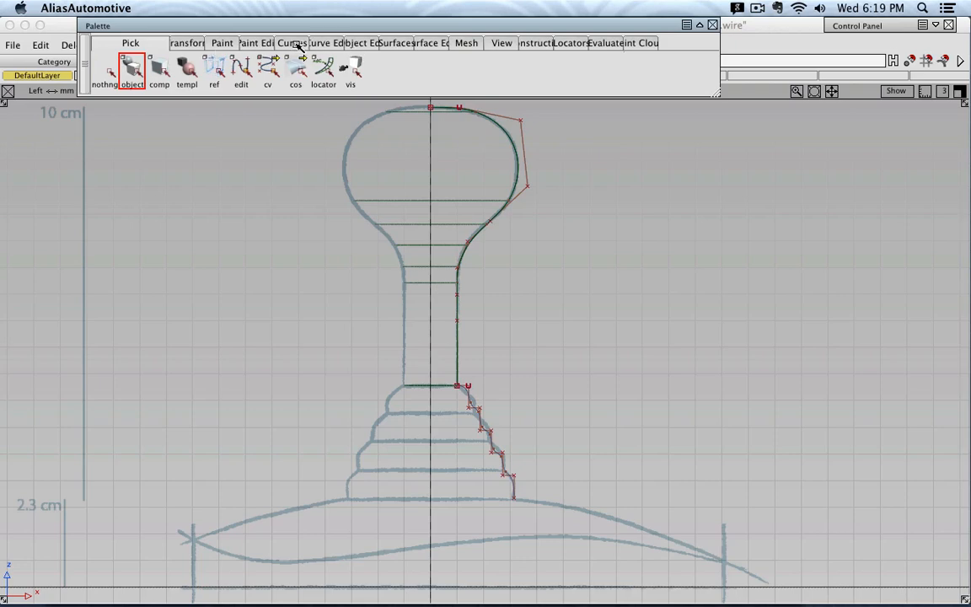
left_click(355, 42)
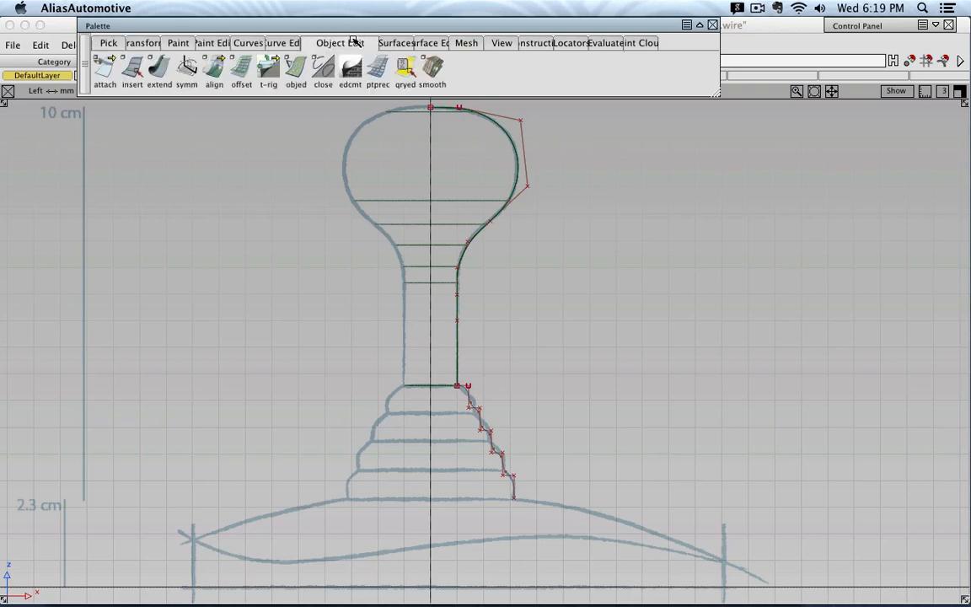
left_click(398, 45)
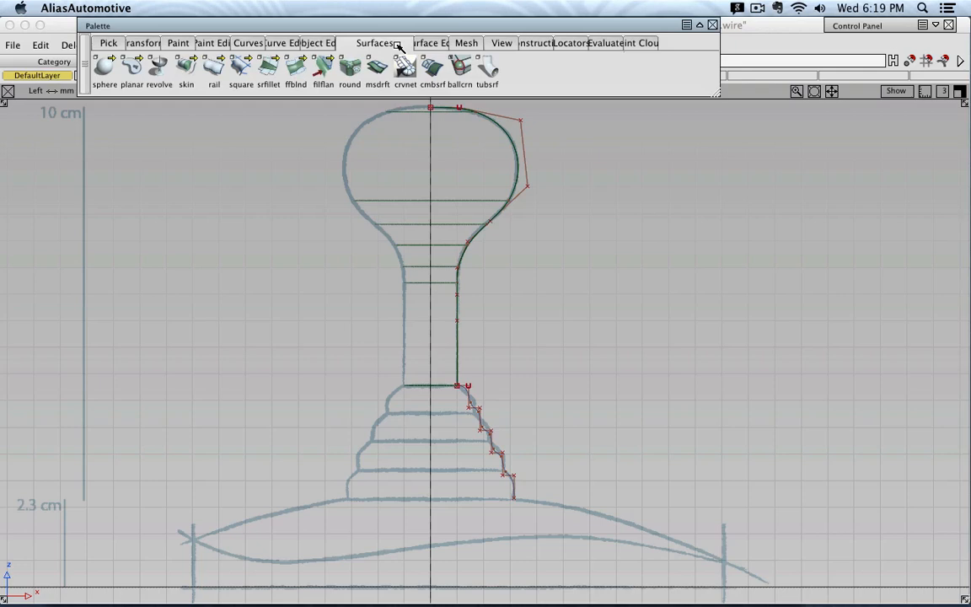
double_click(159, 68)
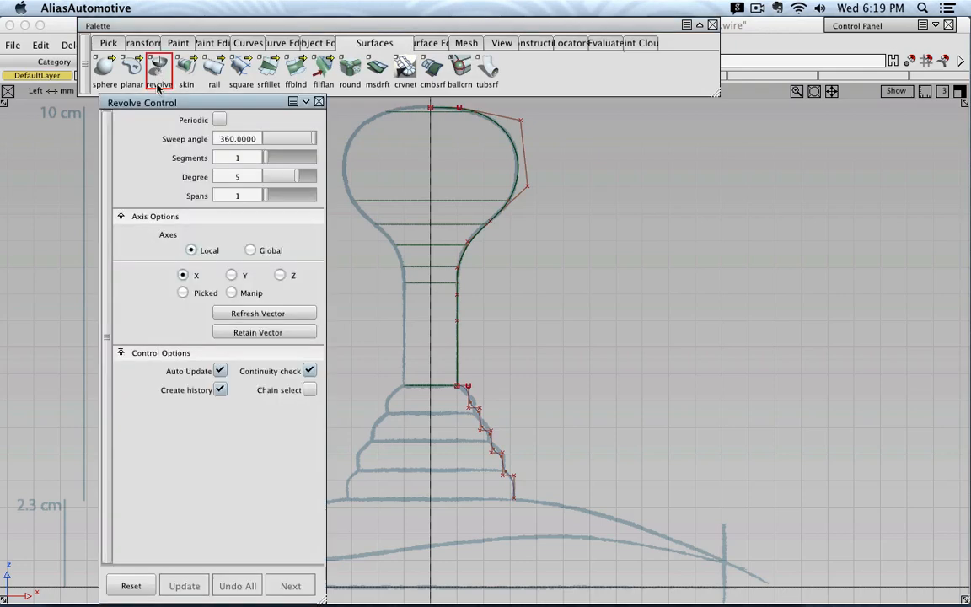
left_click(281, 276)
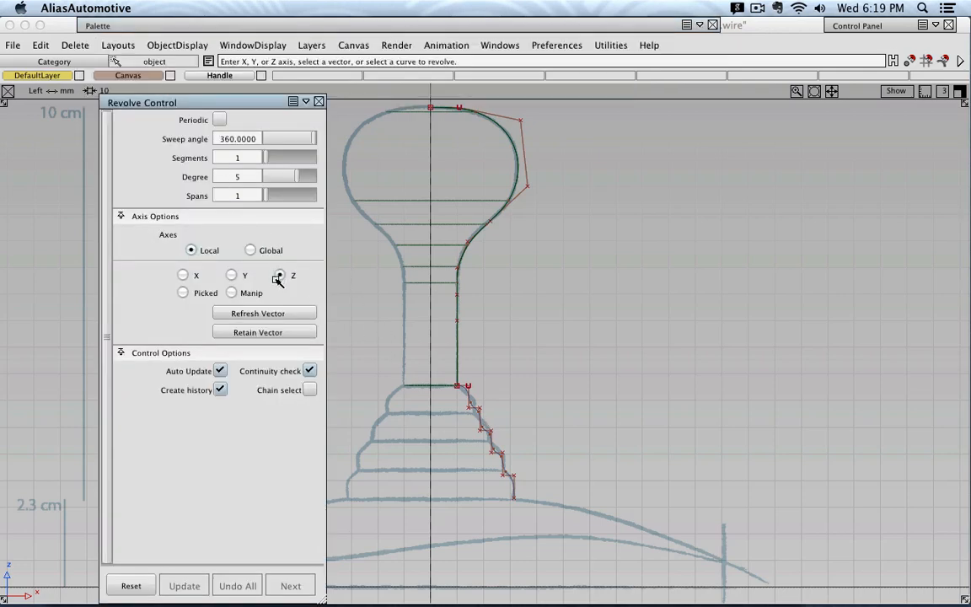
left_click(480, 409)
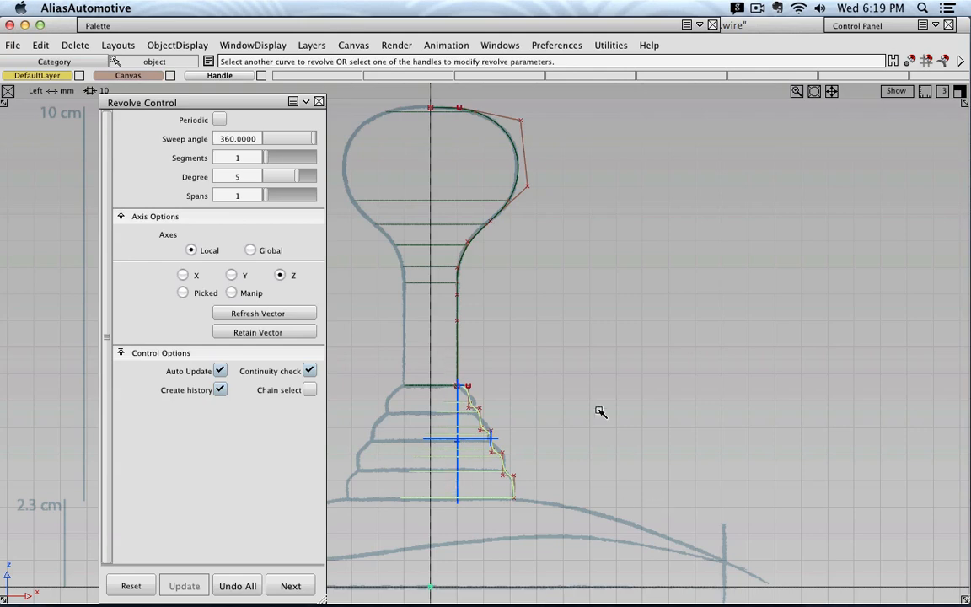
- Check the revolved surface's shape in multi-color shading and return it to wireframe
left_click(871, 24)
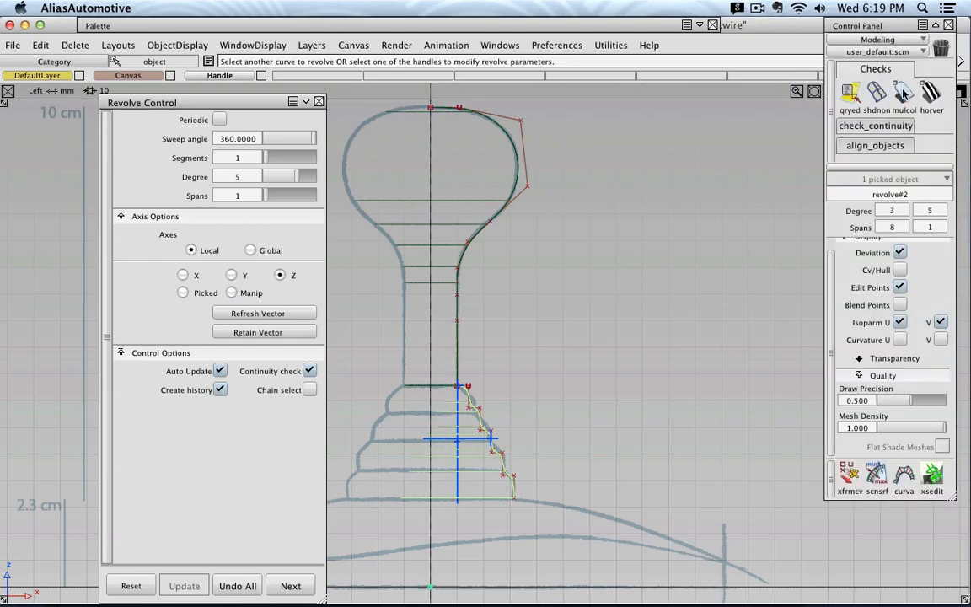
left_click(902, 94)
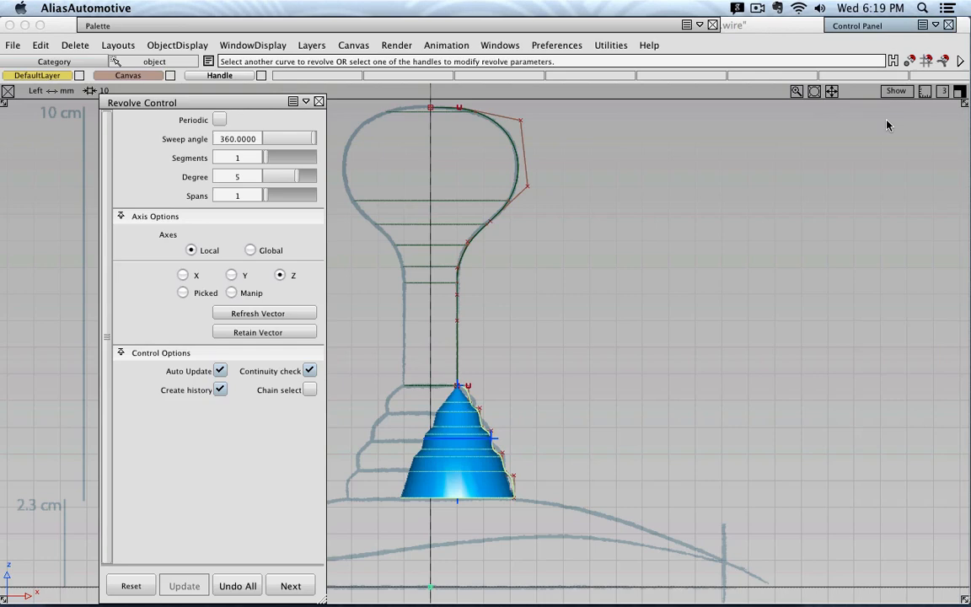
left_click(857, 25)
left_click(876, 92)
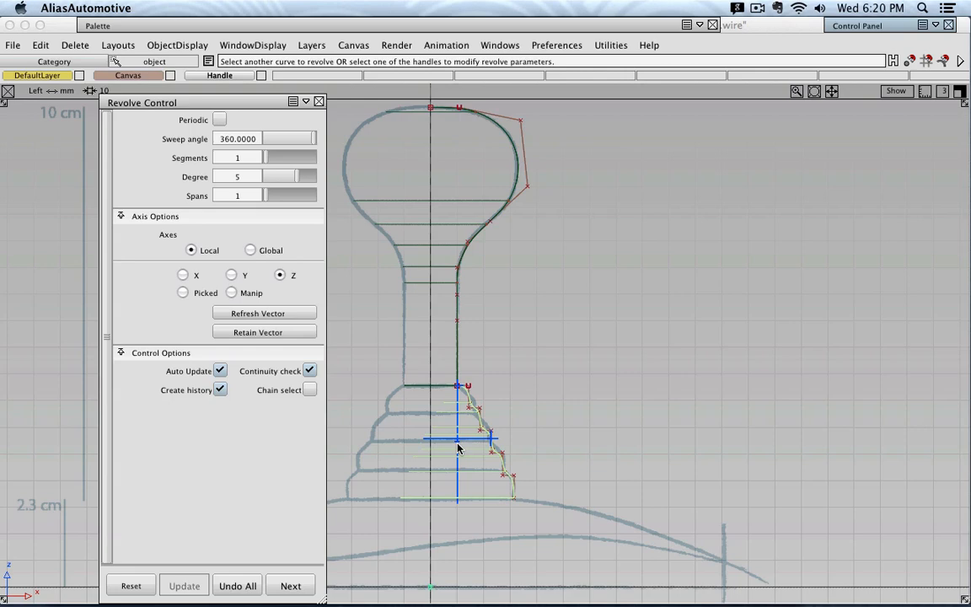
- Move the revolve axis onto the handle's vertical centreline with its midpoint at 0, 0, 60, and finish the revolve with nothing selected
left_click_drag(458, 448, 444, 446)
left_click_drag(434, 447, 433, 422)
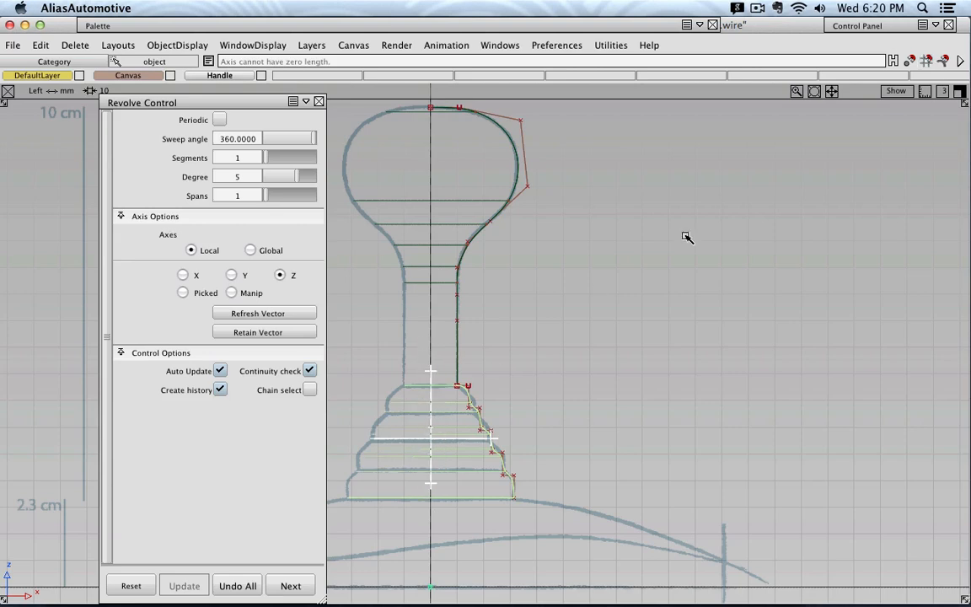
left_click(896, 28)
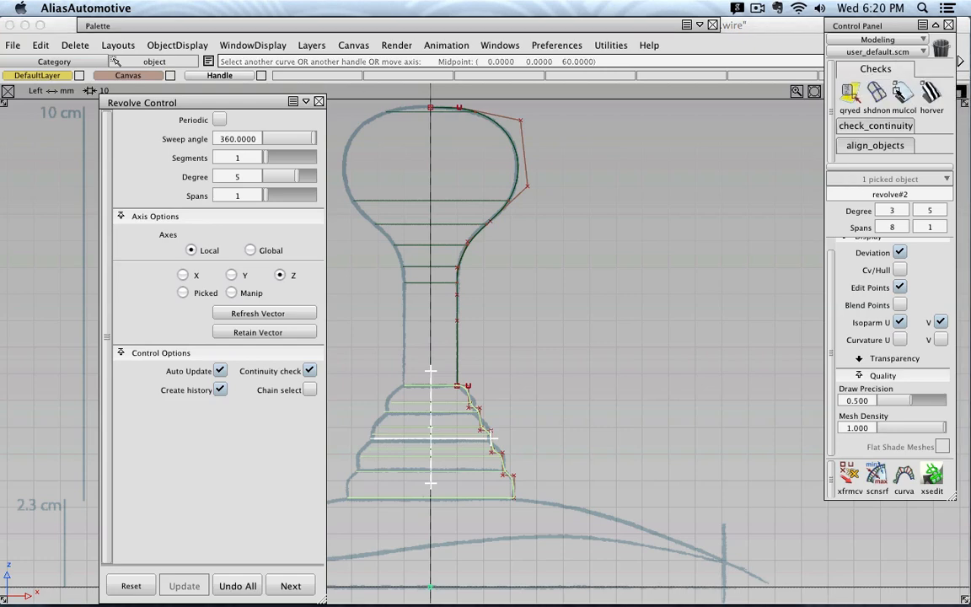
left_click(318, 102)
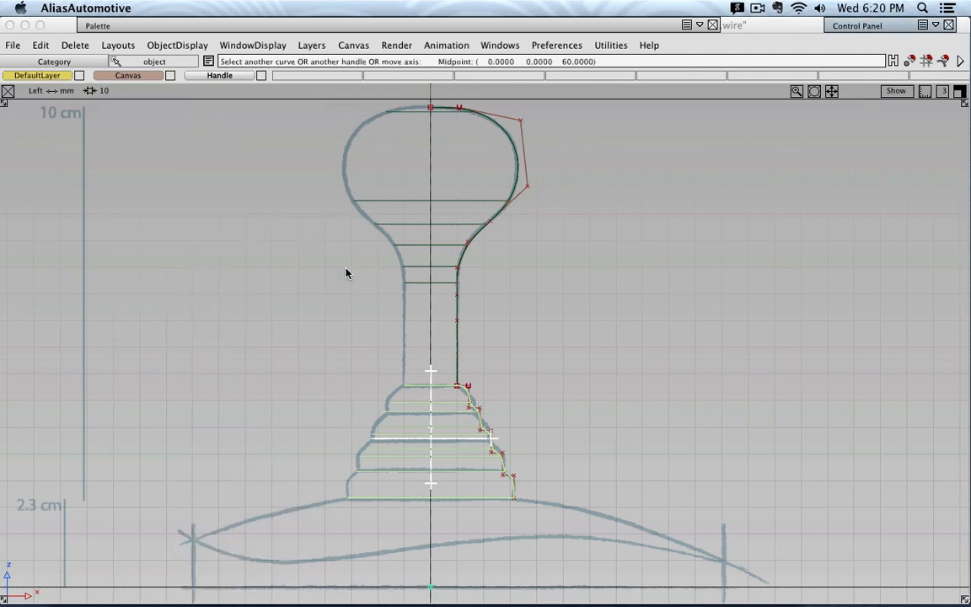
left_click(100, 27)
left_click(110, 42)
left_click(130, 71)
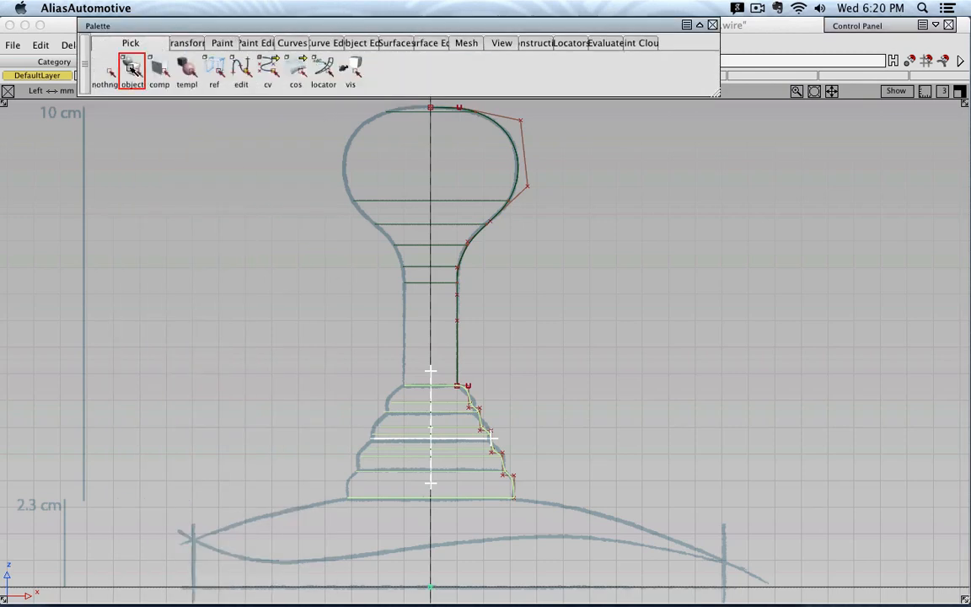
left_click(457, 409)
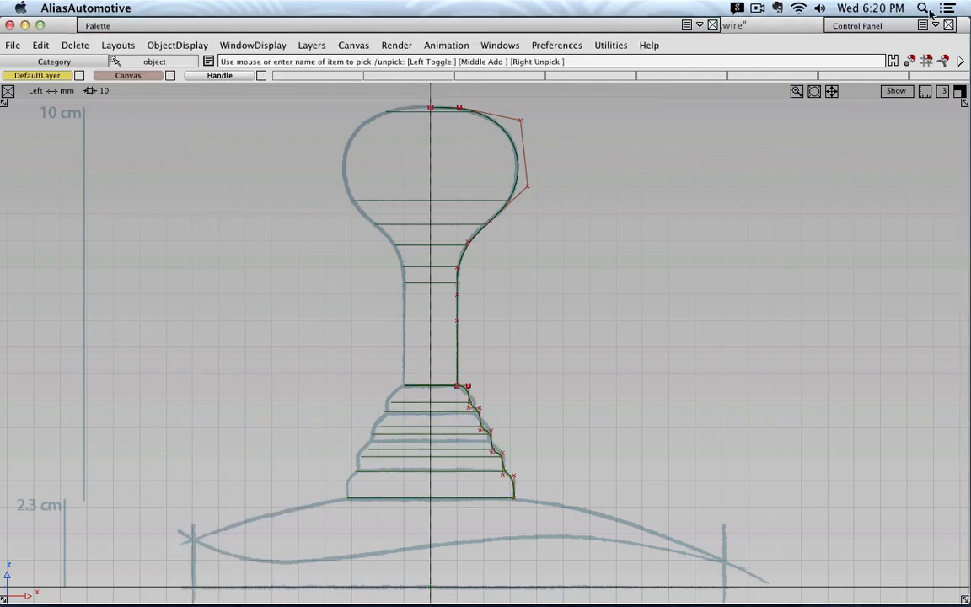
- Inspect the handle and stepped base together in multi-color shading and switch the shading off again
mouse_move(893, 51)
left_click(906, 91)
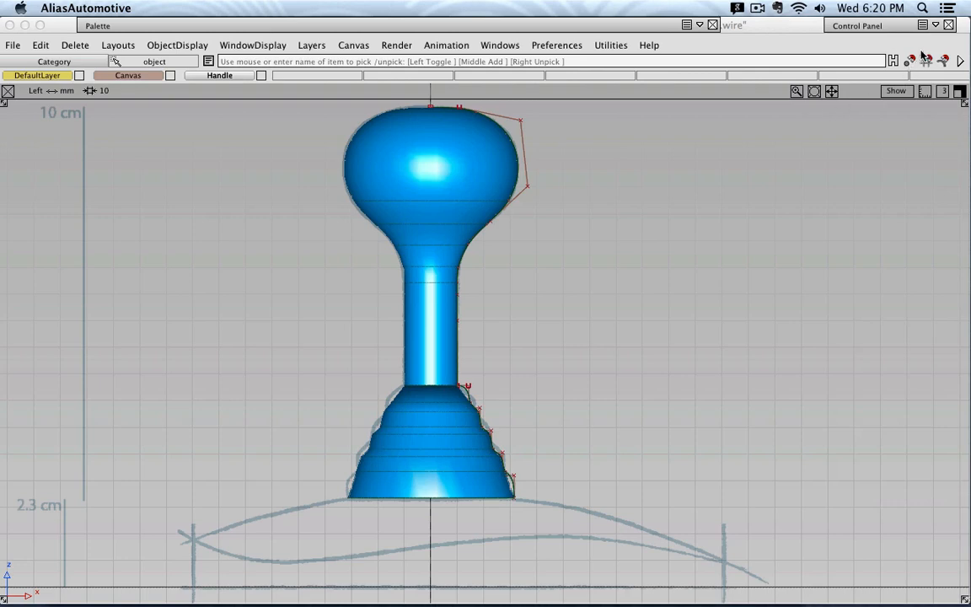
mouse_move(804, 24)
left_click(875, 91)
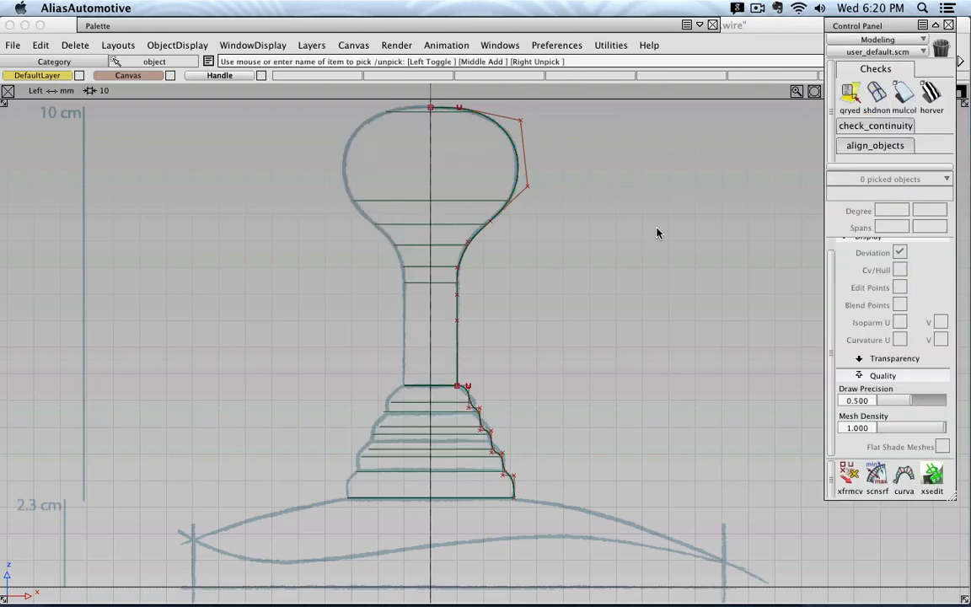